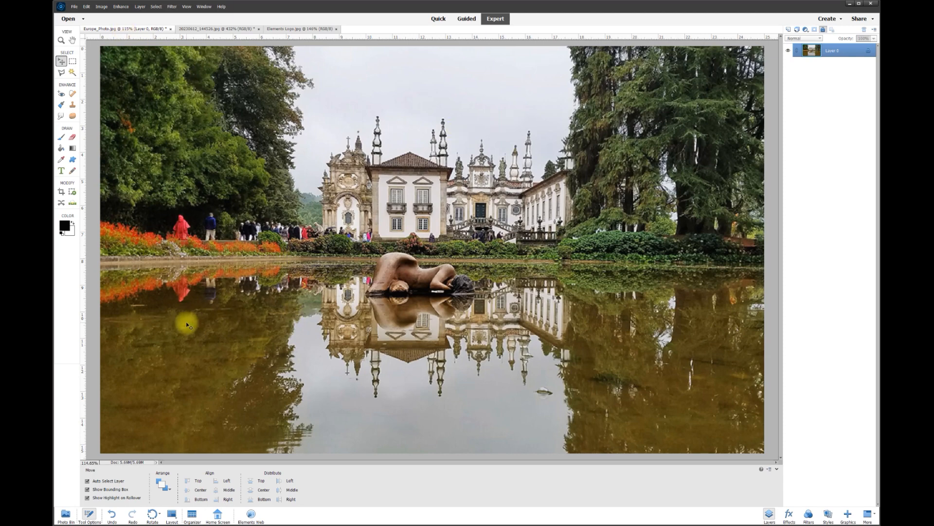
pyautogui.scroll(-1, 478, 268)
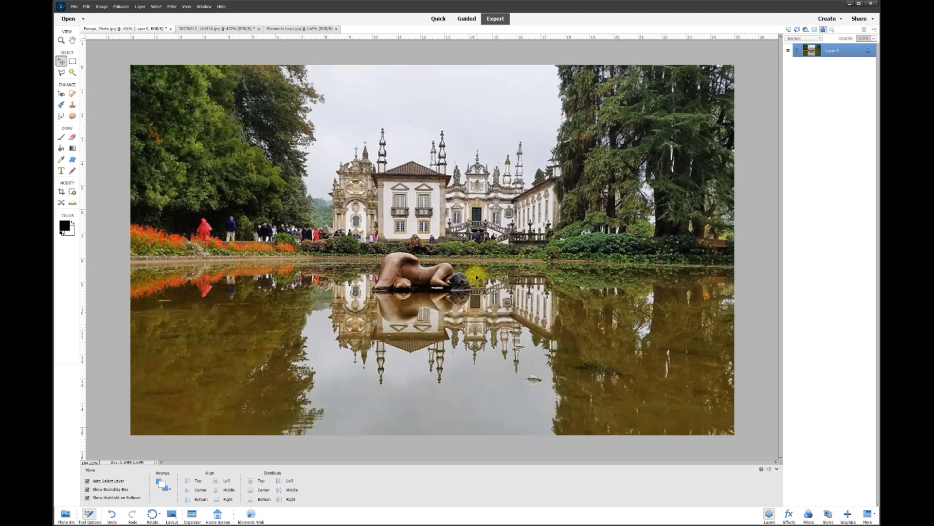
pyautogui.scroll(1, 475, 280)
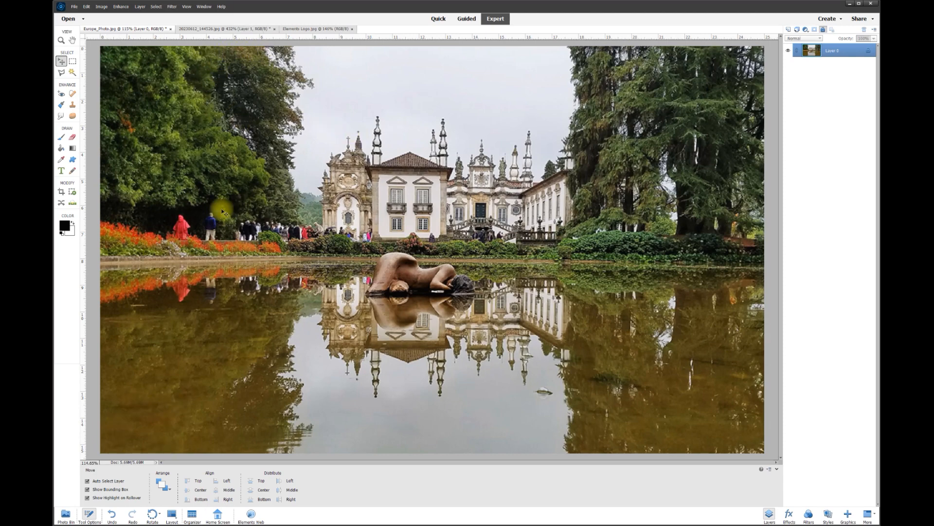
# Switch to the signature logo document and hide its white background layer
pyautogui.click(213, 29)
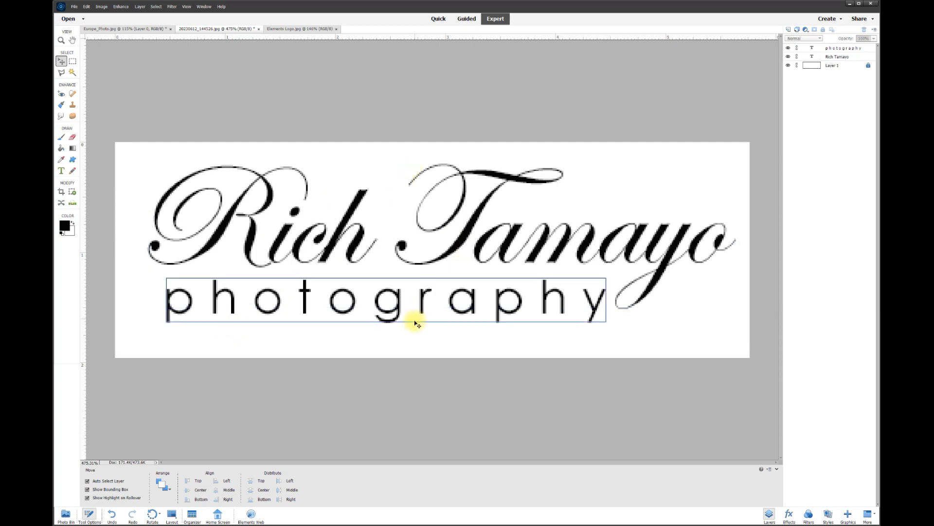
pyautogui.moveTo(334, 233); pyautogui.dragTo(335, 227)
pyautogui.doubleClick(336, 227)
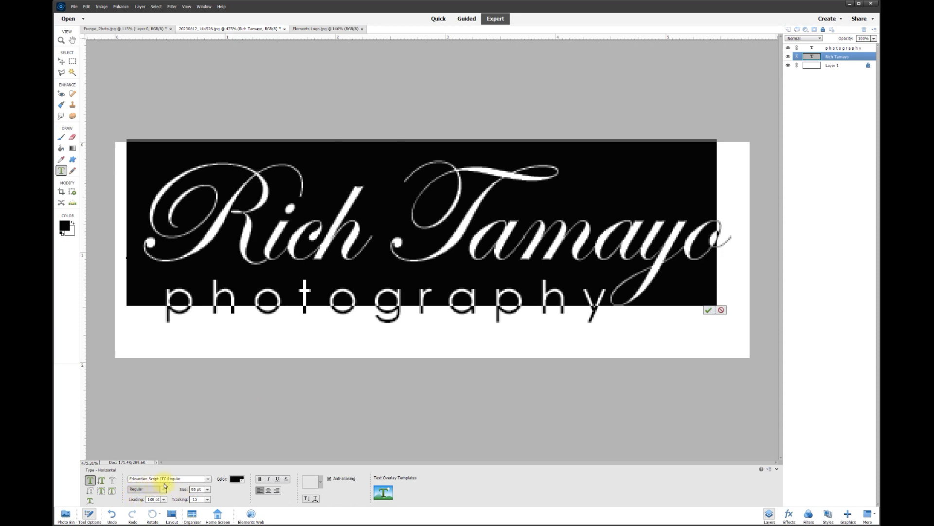
pyautogui.click(343, 314)
pyautogui.doubleClick(343, 314)
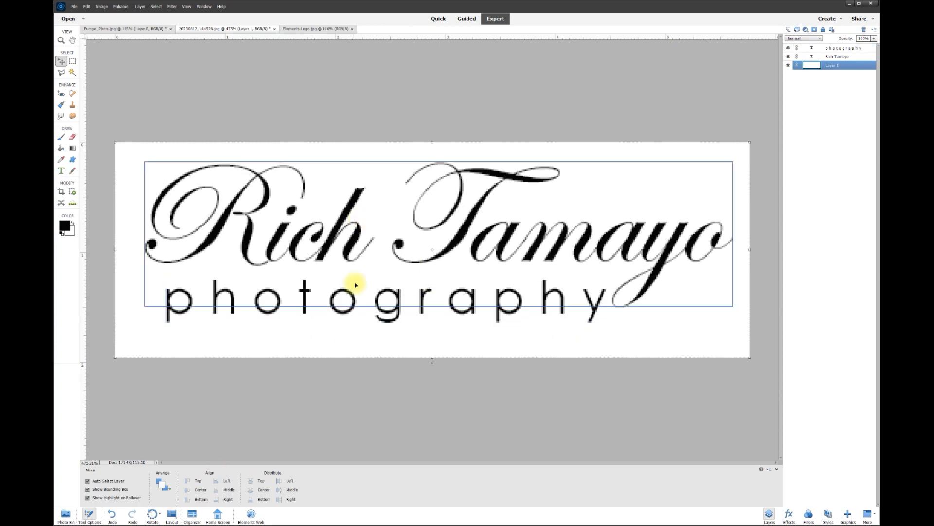
pyautogui.click(789, 66)
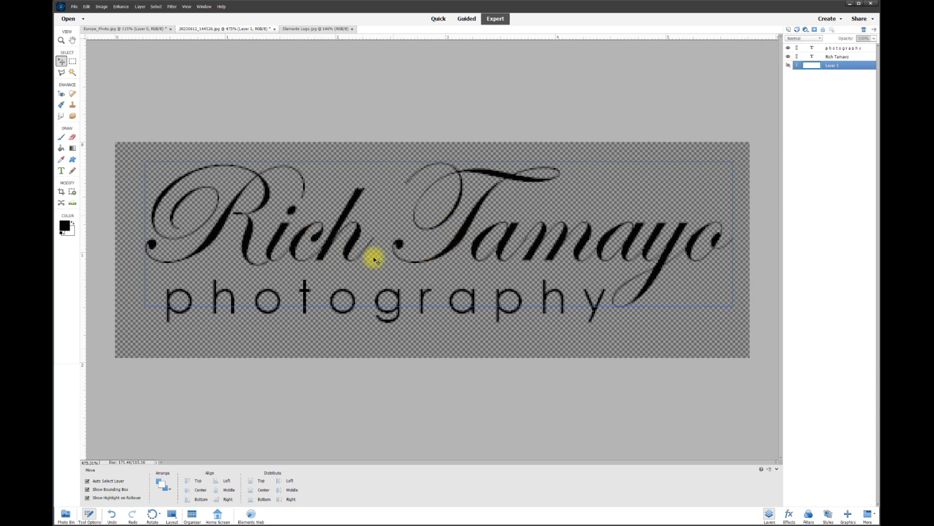
# Change the script name text of the logo to white
pyautogui.doubleClick(455, 228)
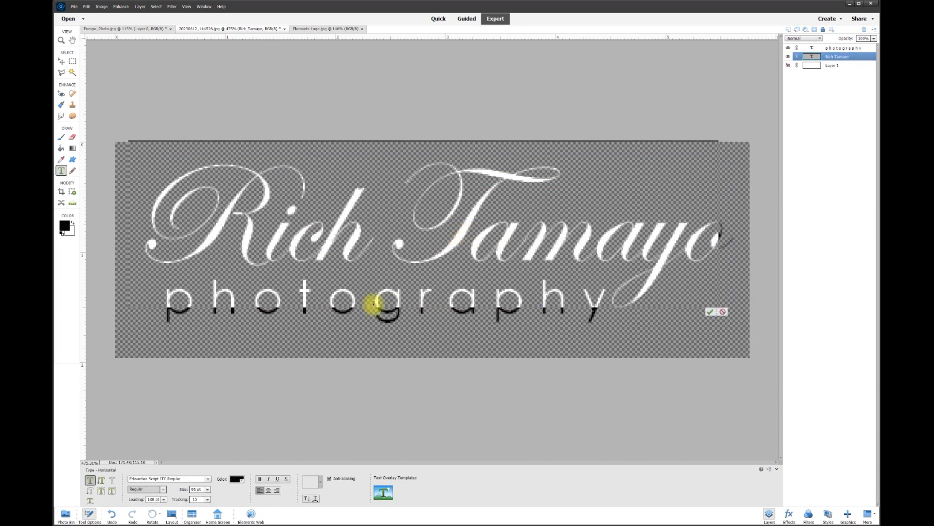
pyautogui.click(239, 479)
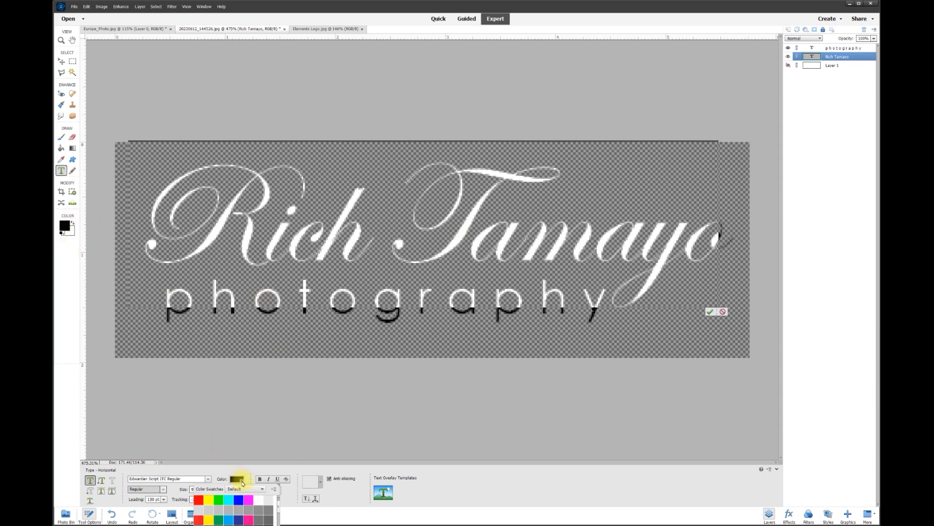
pyautogui.click(260, 500)
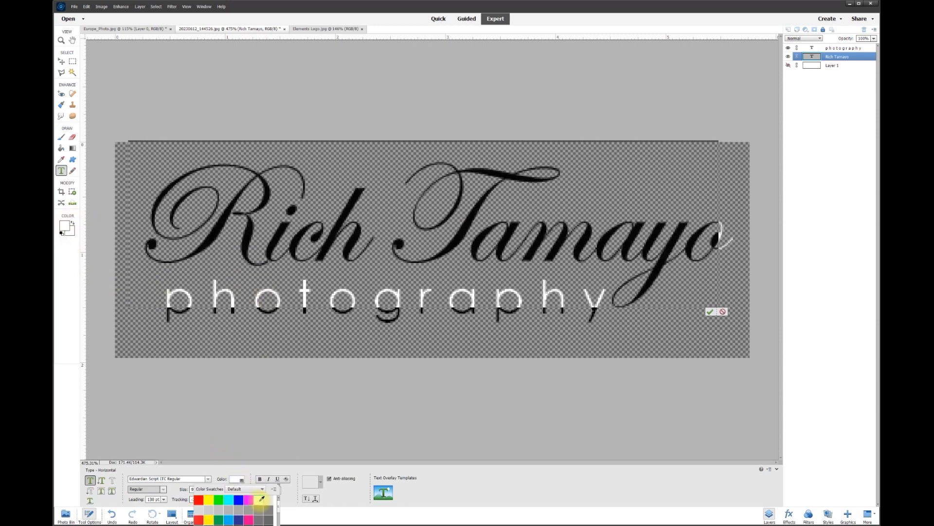
pyautogui.click(710, 312)
# Change the "photography" text of the logo to white
pyautogui.doubleClick(391, 313)
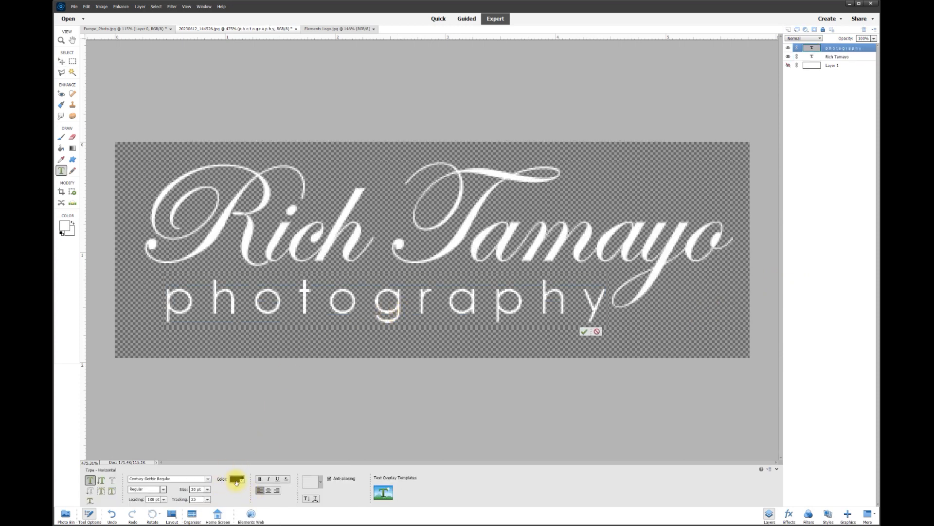
pyautogui.click(243, 484)
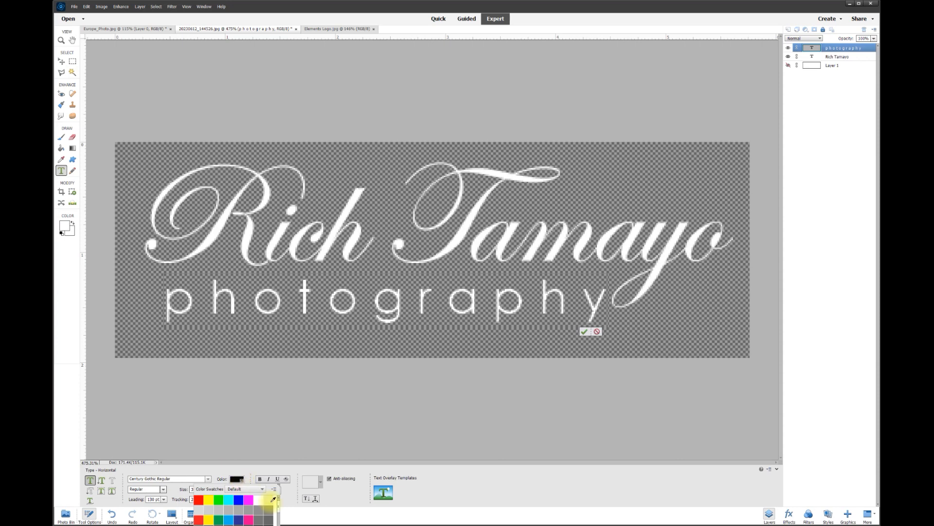
pyautogui.click(259, 501)
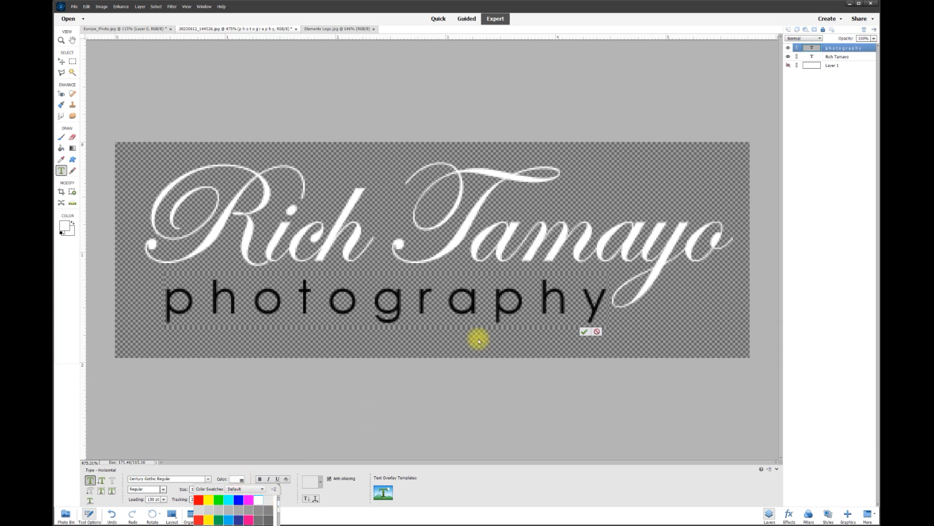
pyautogui.click(585, 333)
pyautogui.click(553, 405)
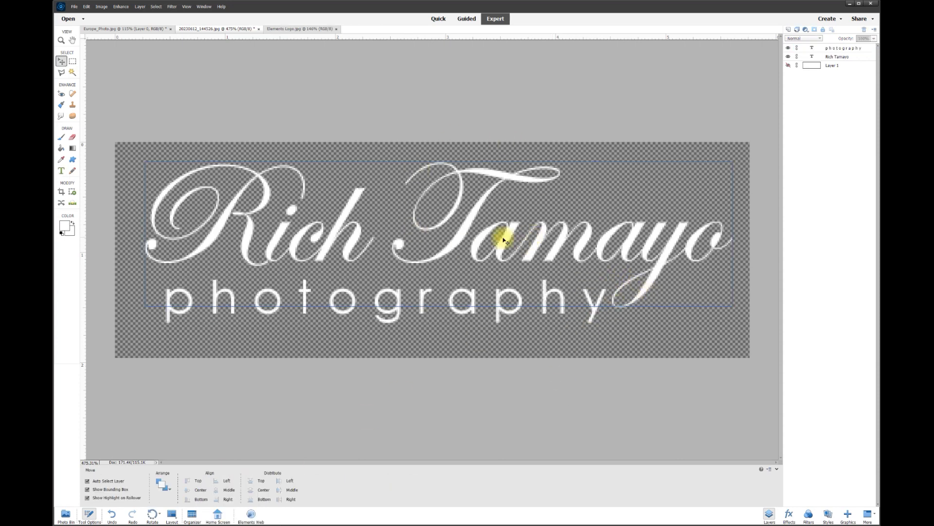
# Nudge the script name slightly up and right, and simplify both the "photography" and name text layers
pyautogui.moveTo(465, 237); pyautogui.dragTo(469, 232)
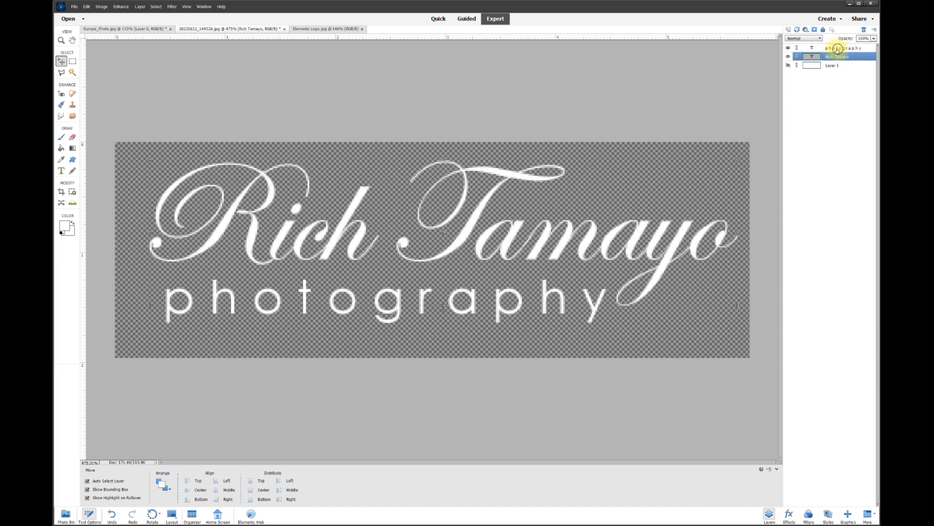
pyautogui.rightClick(837, 49)
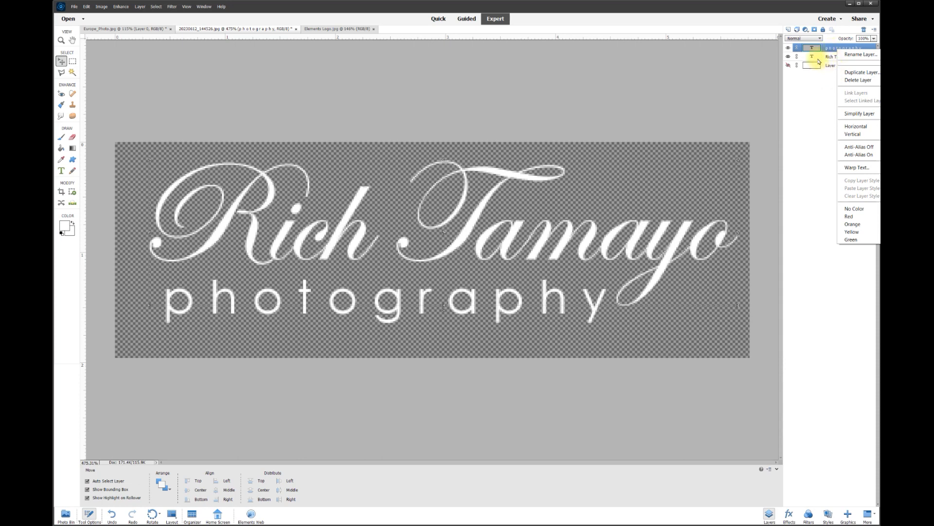
pyautogui.click(853, 116)
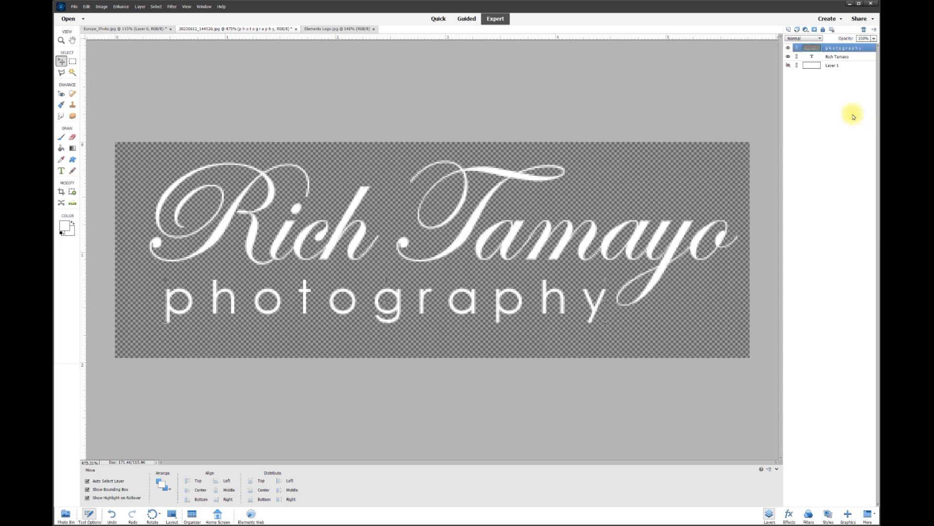
pyautogui.rightClick(831, 58)
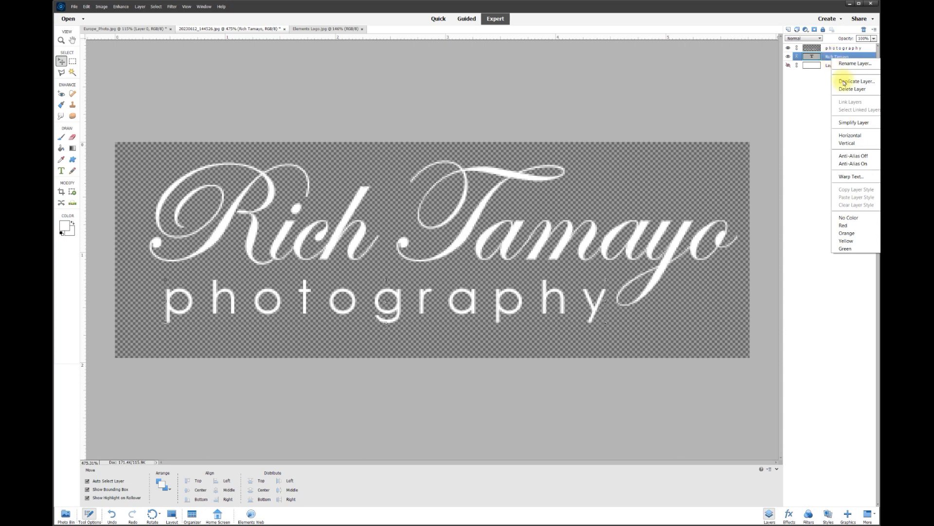
pyautogui.click(848, 122)
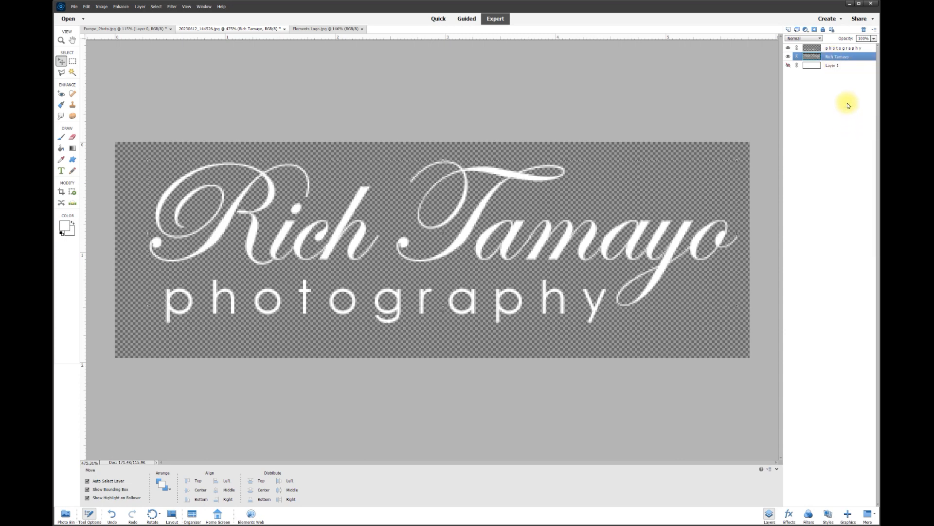
# Merge the "photography" layer down into the name layer and toggle the merged layer's visibility to check it
pyautogui.click(834, 50)
pyautogui.rightClick(834, 50)
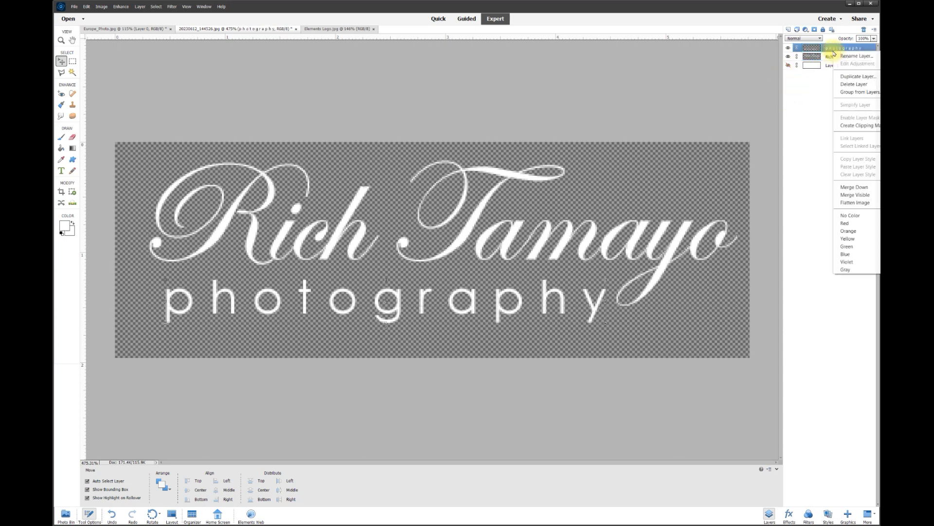
pyautogui.click(847, 194)
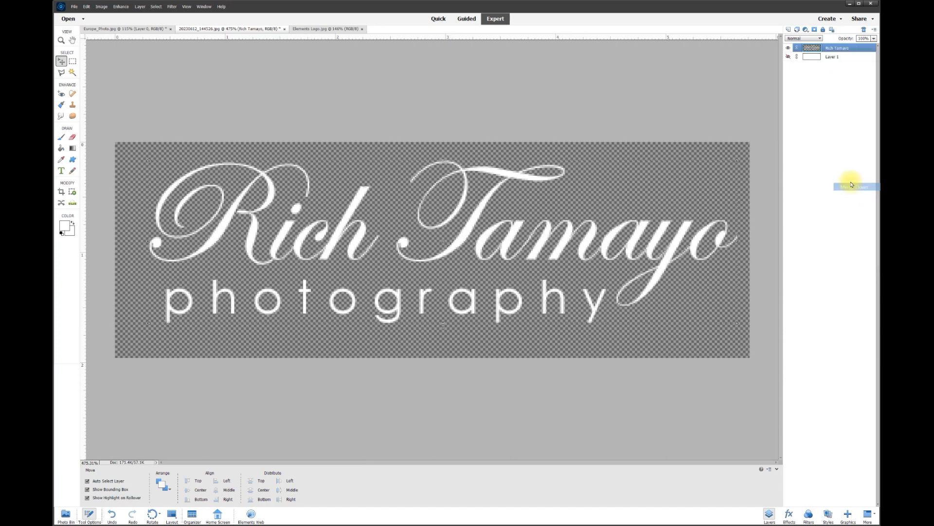
pyautogui.click(789, 48)
pyautogui.click(789, 48)
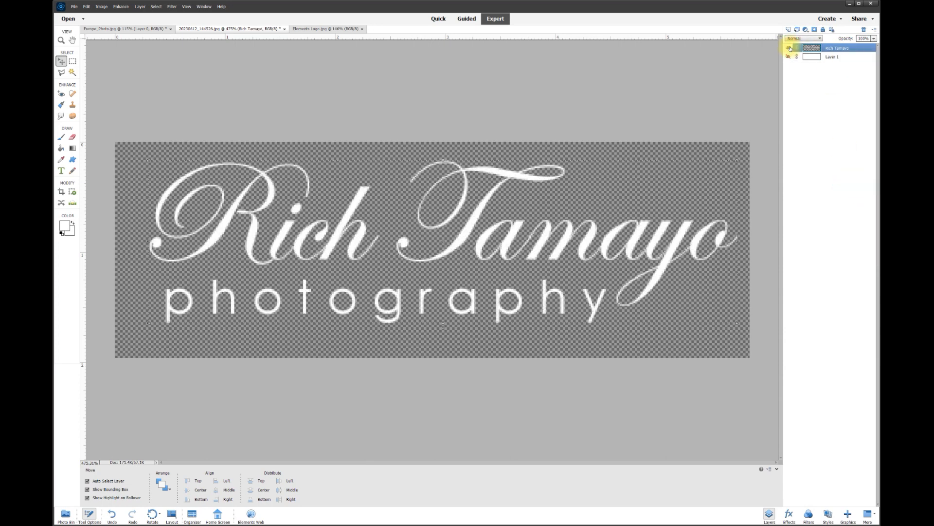
pyautogui.click(790, 47)
pyautogui.click(789, 48)
# Copy the merged logo into Europe_Photo.jpg and place it, slightly enlarged, in the photo's lower-left corner
pyautogui.moveTo(225, 234); pyautogui.dragTo(258, 253)
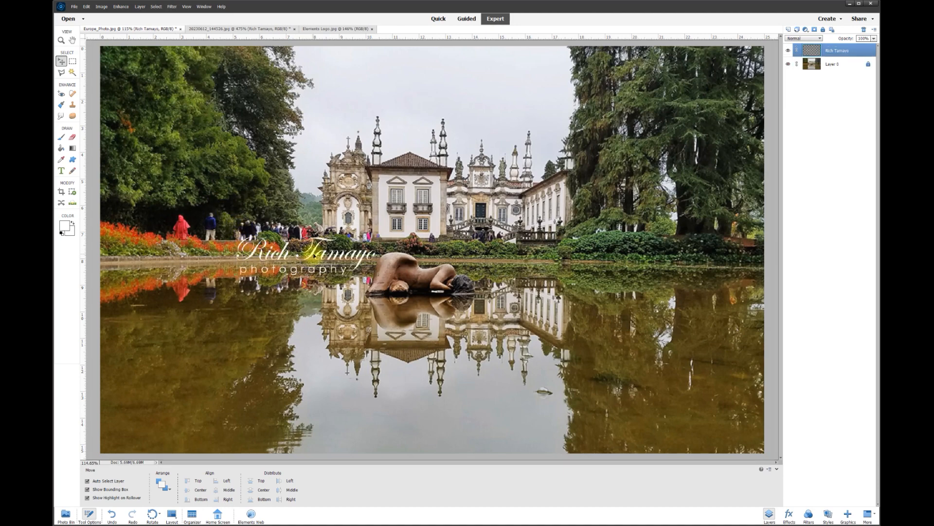
pyautogui.moveTo(316, 256); pyautogui.dragTo(196, 422)
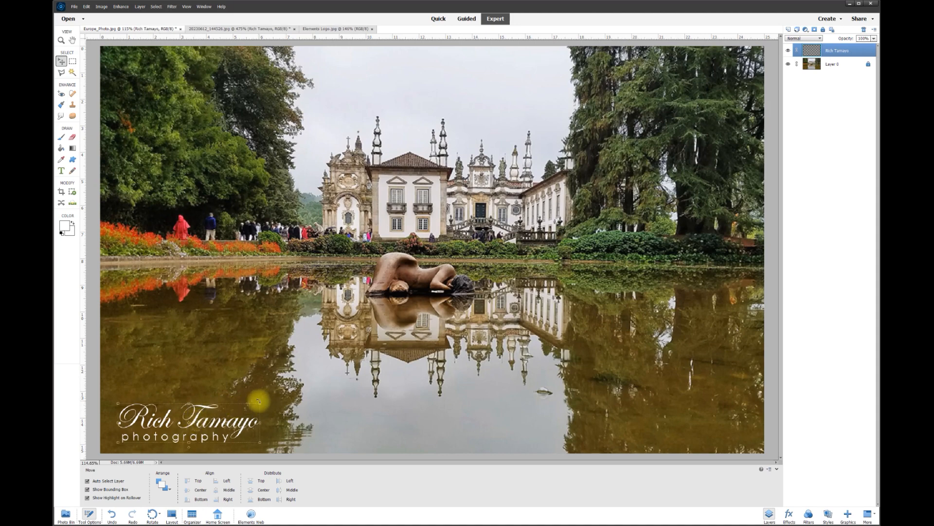
pyautogui.moveTo(258, 400); pyautogui.dragTo(265, 376)
pyautogui.click(245, 445)
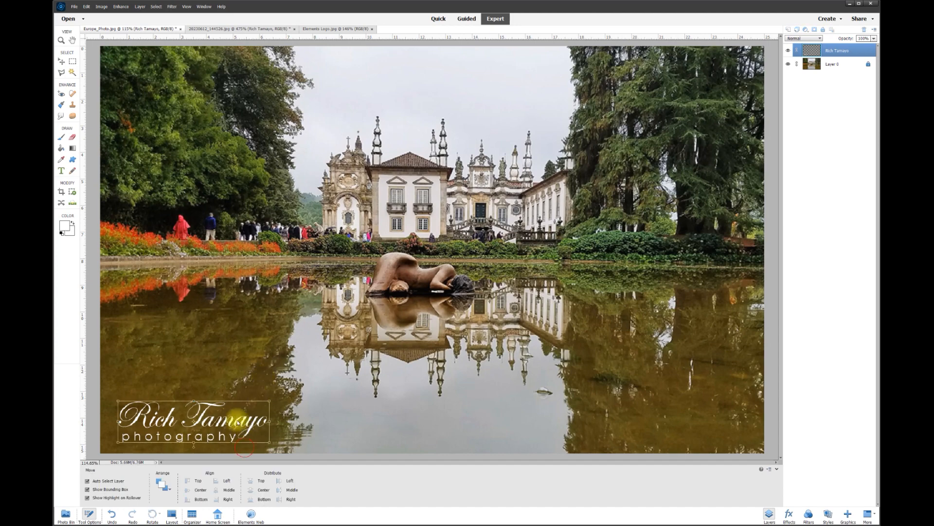
pyautogui.moveTo(247, 422); pyautogui.dragTo(240, 429)
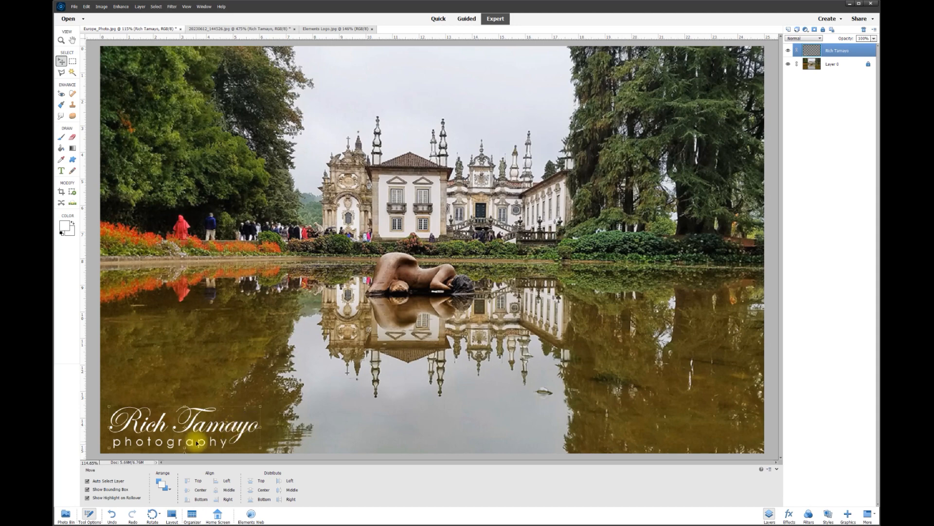
# Duplicate the logo layer within Europe_Photo.jpg and toggle the copy's visibility to compare the logo's strength
pyautogui.rightClick(832, 52)
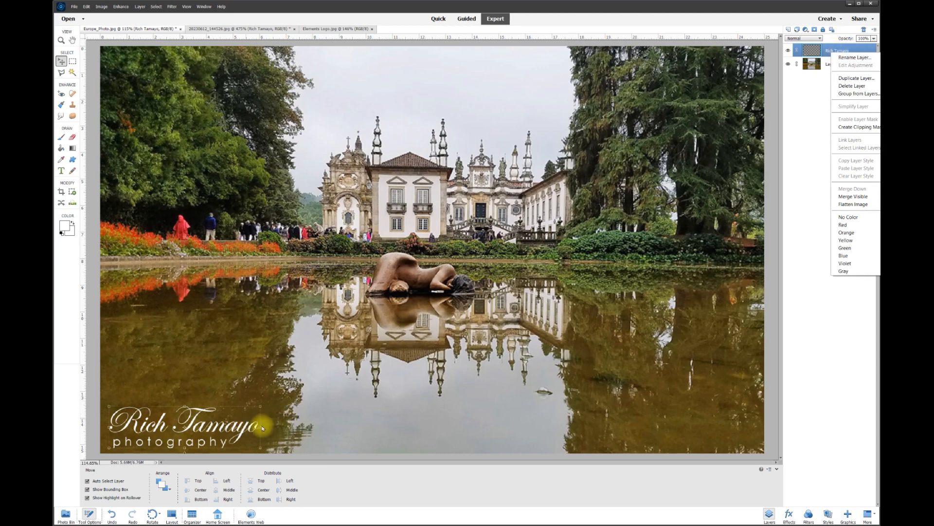
pyautogui.click(847, 79)
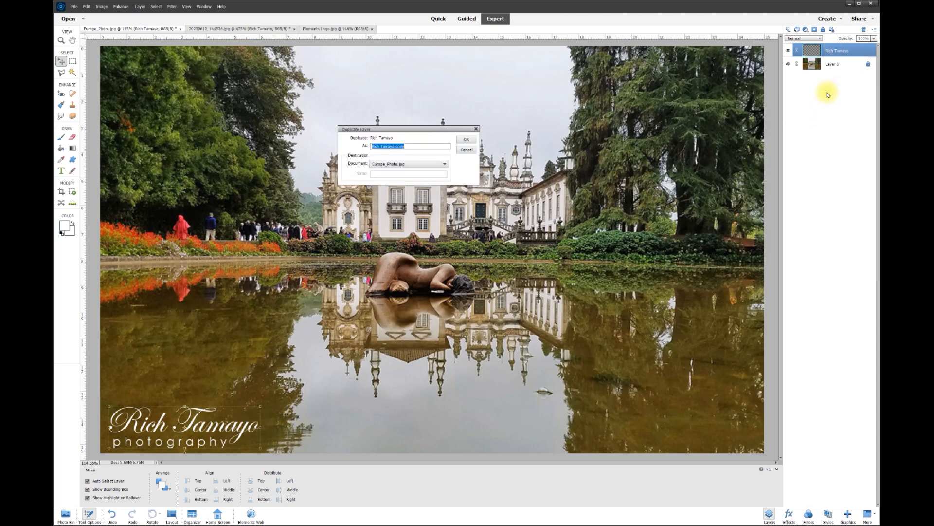
pyautogui.click(469, 141)
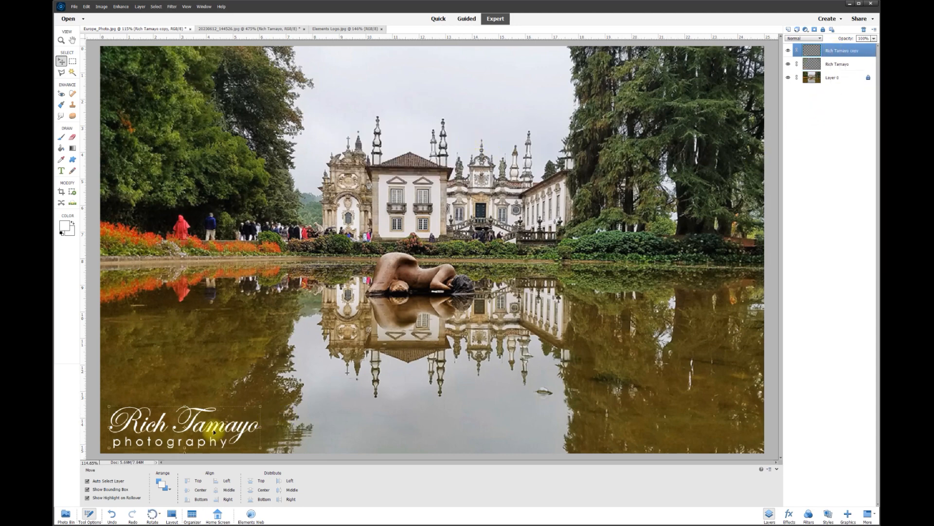
pyautogui.click(789, 51)
pyautogui.click(789, 51)
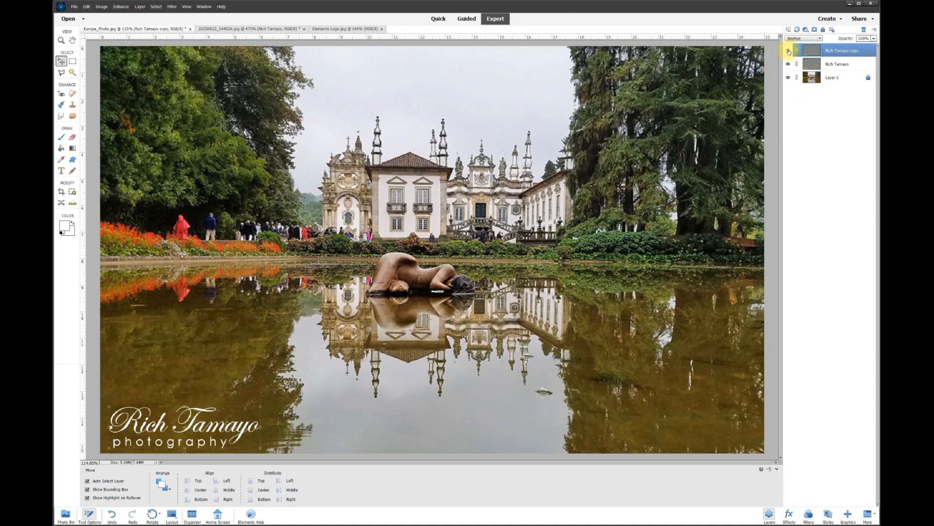
pyautogui.click(788, 51)
pyautogui.click(789, 52)
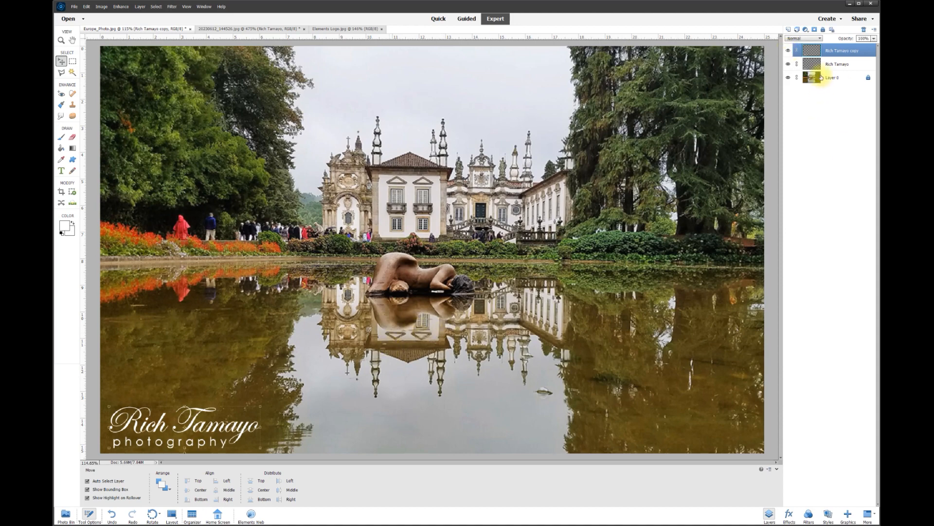
# Merge the duplicate logo layer down into the original and scale the logo down slightly
pyautogui.rightClick(837, 50)
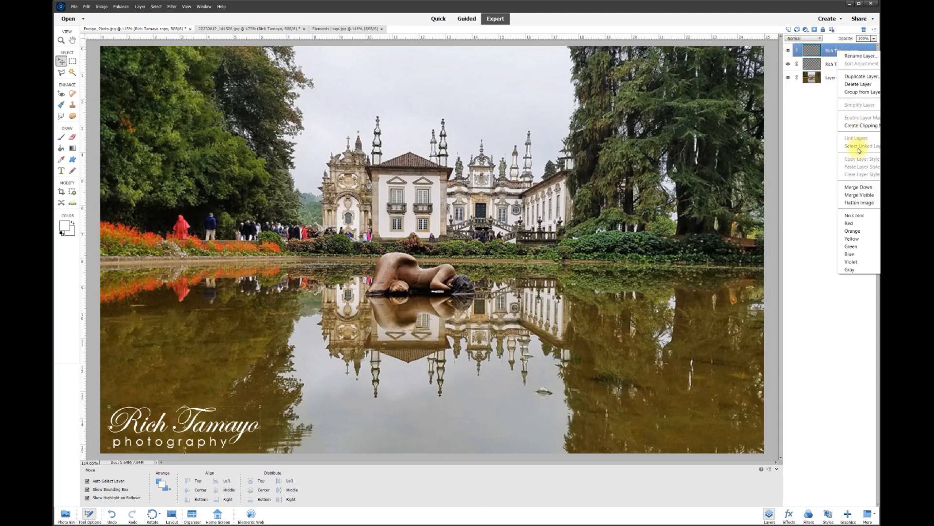
pyautogui.click(860, 189)
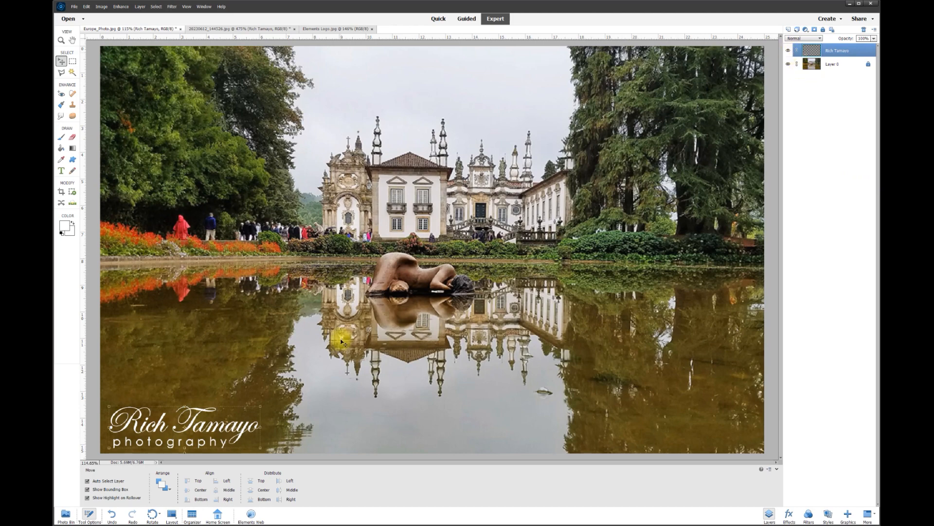
pyautogui.moveTo(260, 399); pyautogui.dragTo(244, 409)
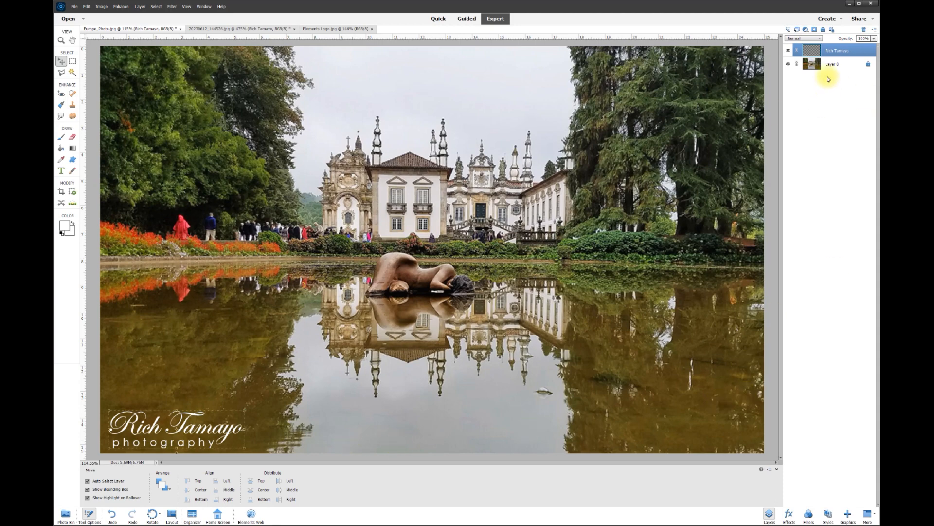
# Add a new layer above the logo and draw a rectangular marquee selection slightly inside the photo's edges
pyautogui.click(789, 30)
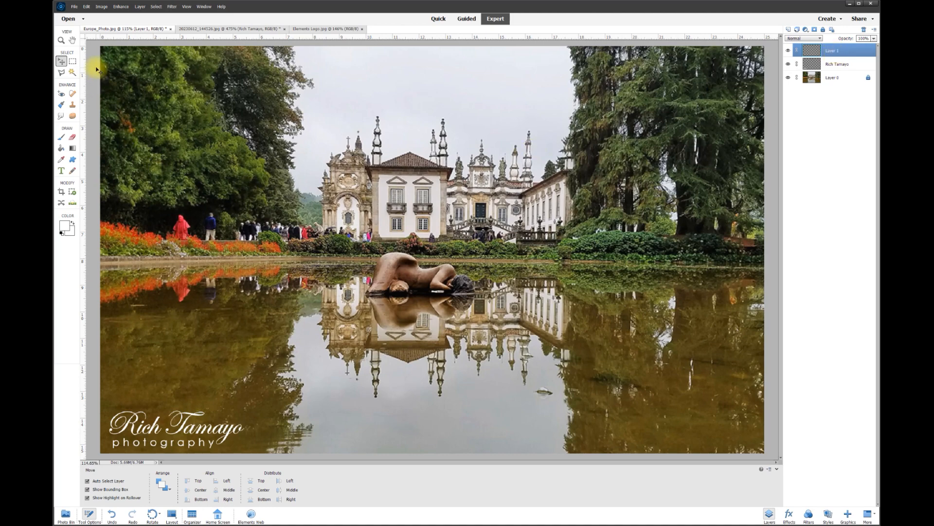
pyautogui.click(73, 62)
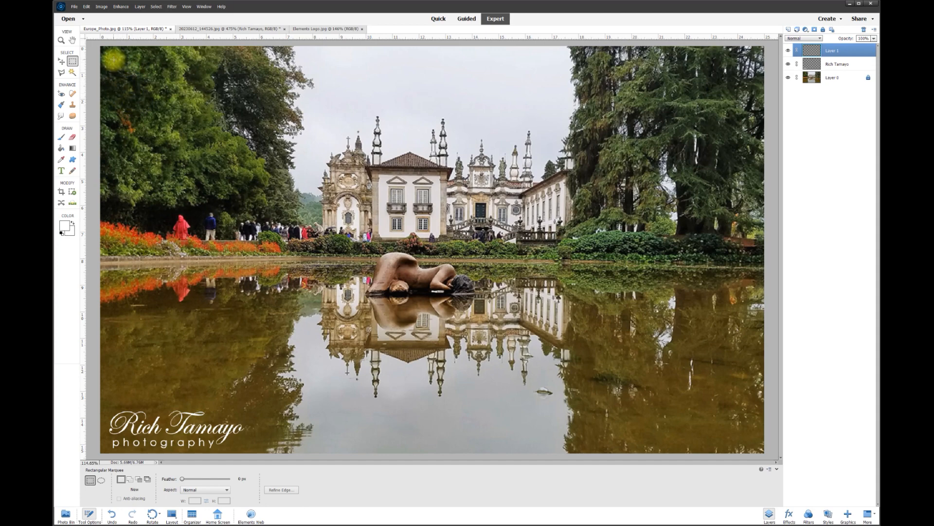
pyautogui.moveTo(114, 60); pyautogui.dragTo(752, 443)
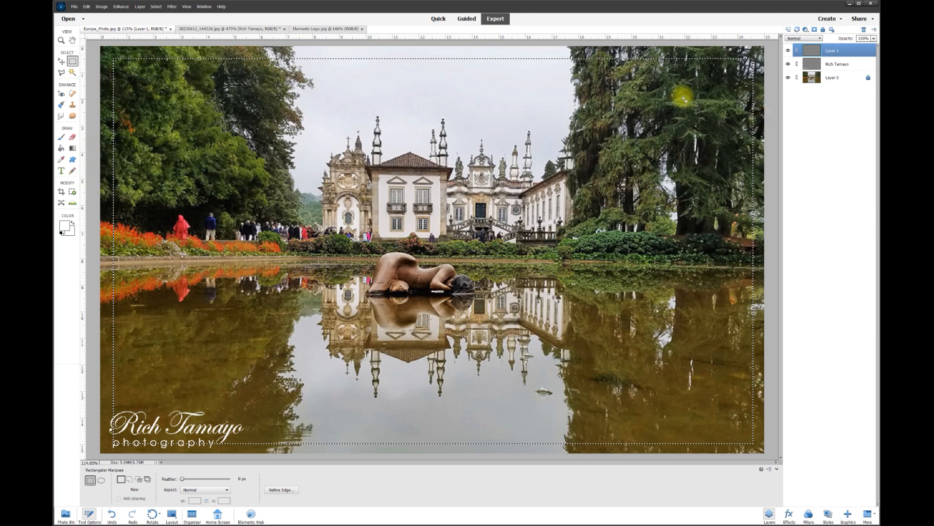
# Stroke the rectangular selection with a thin white outline centred on its edge, and deselect it
pyautogui.rightClick(644, 208)
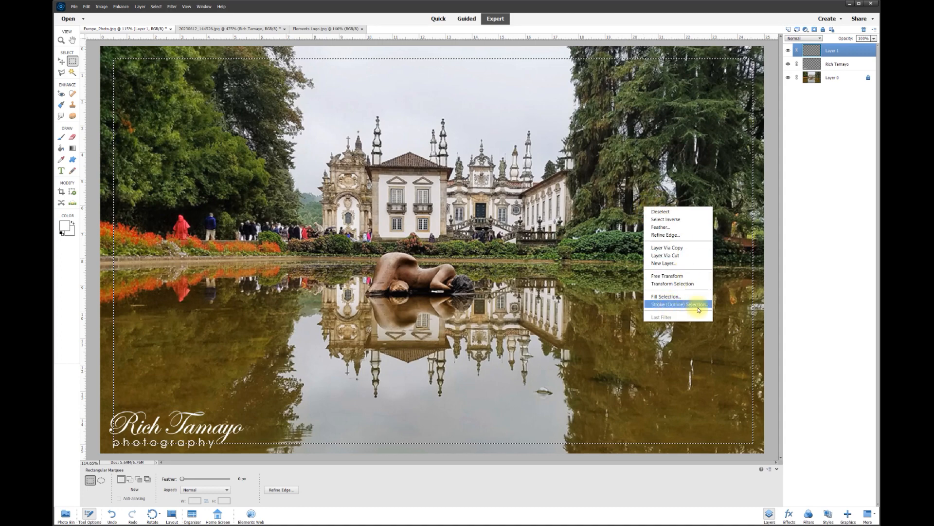
pyautogui.click(680, 305)
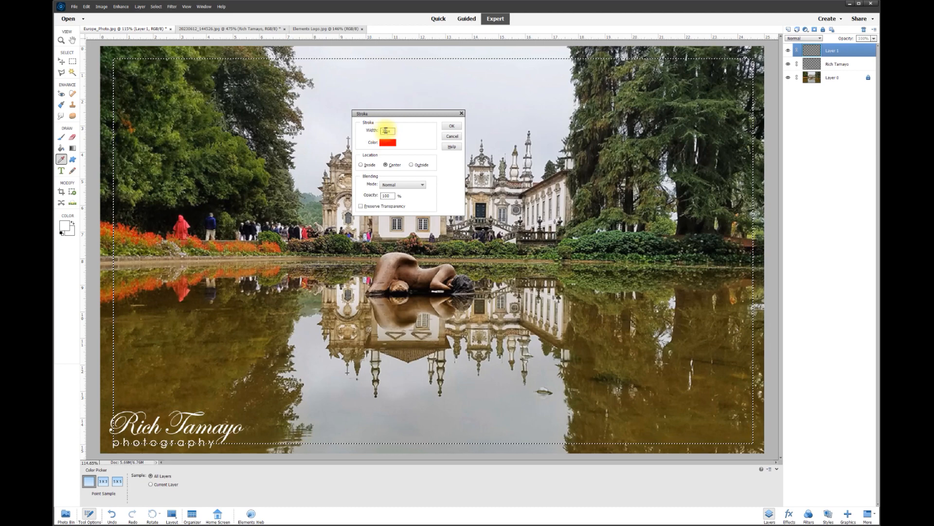
pyautogui.moveTo(386, 130); pyautogui.dragTo(366, 130)
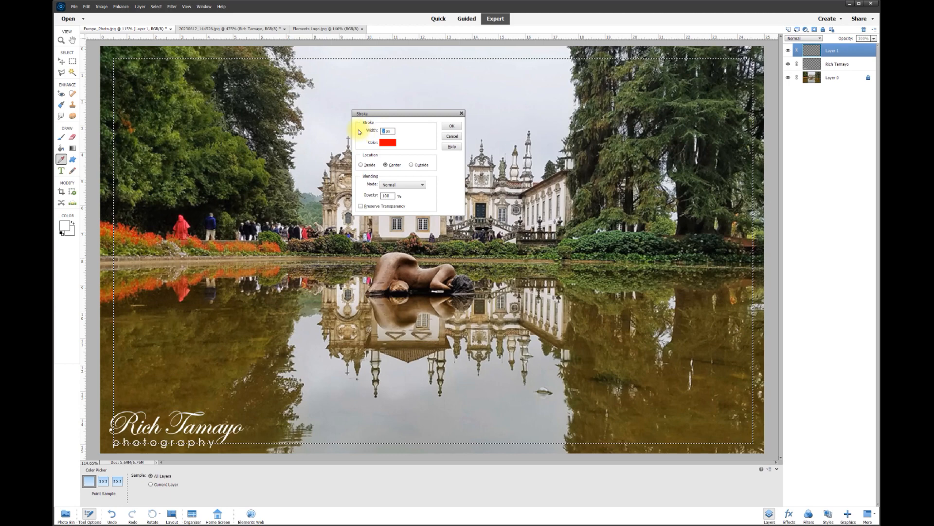
pyautogui.click(388, 146)
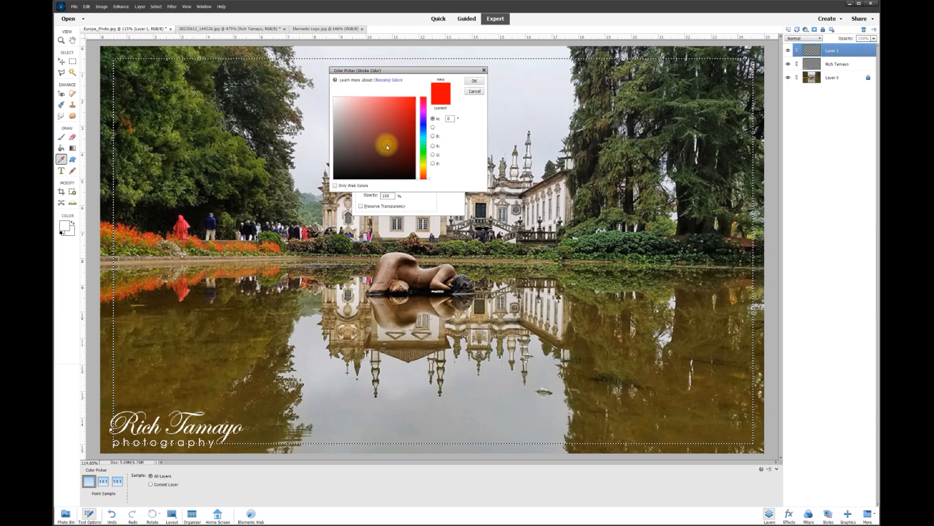
pyautogui.moveTo(345, 104); pyautogui.dragTo(322, 93)
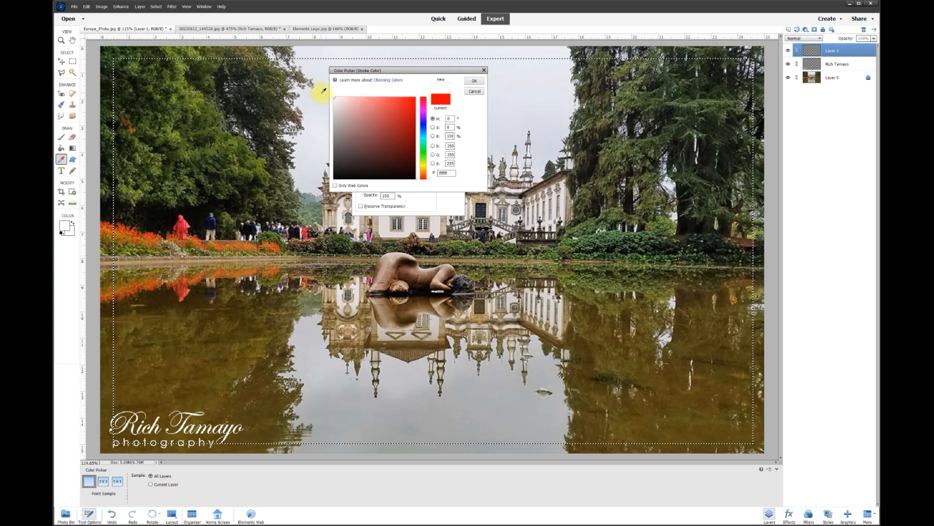
pyautogui.click(474, 82)
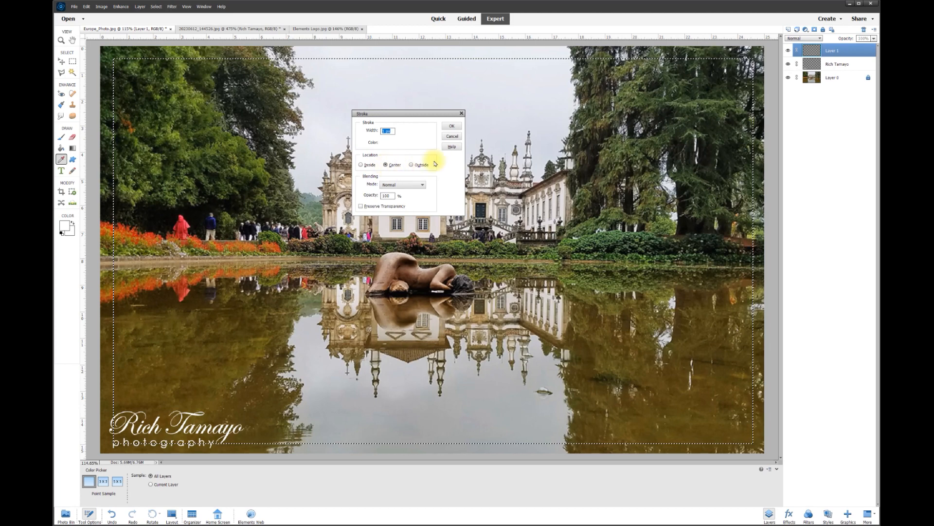
pyautogui.click(452, 127)
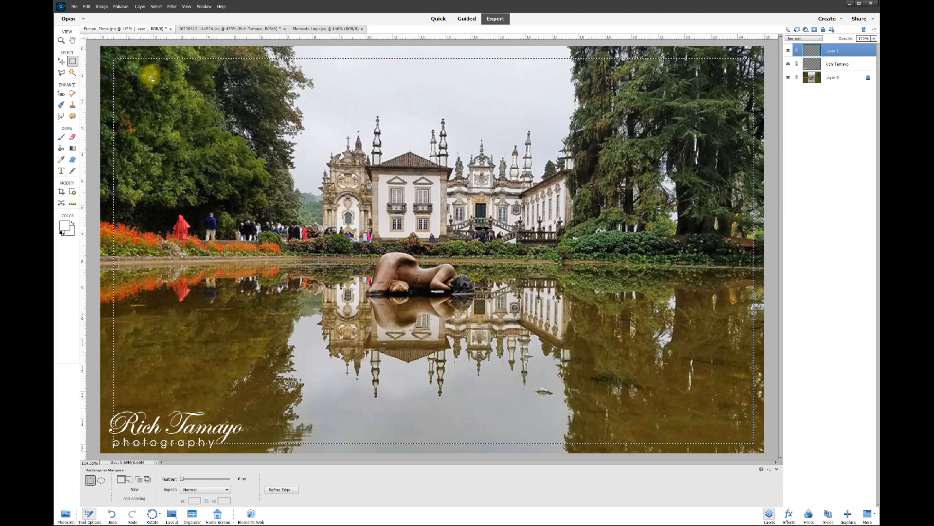
pyautogui.hotkey('ctrl', 'd')
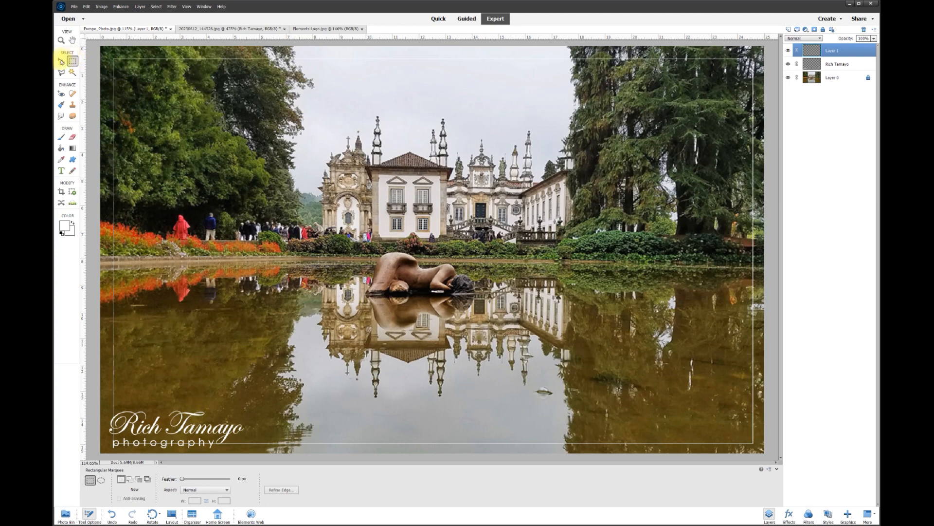
# Add a Stroke layer style to the frame layer and set its colour to white
pyautogui.click(61, 61)
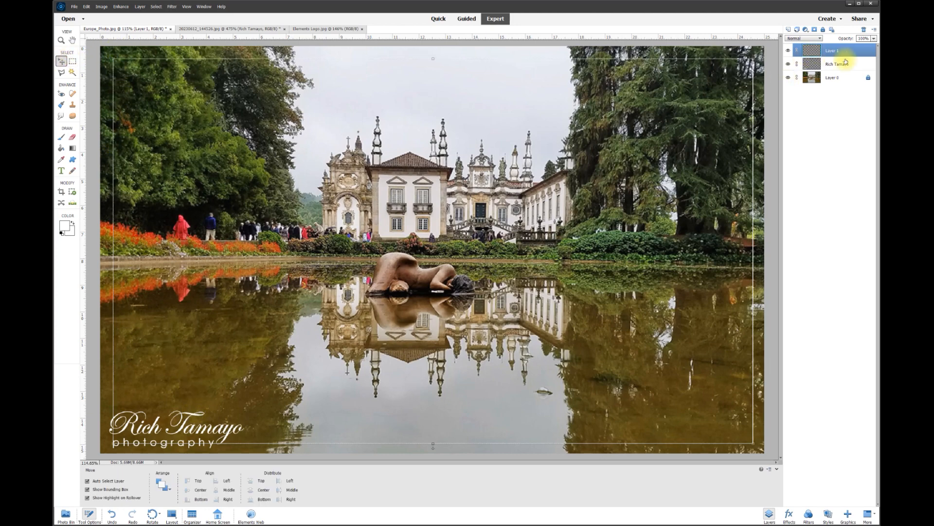
pyautogui.rightClick(753, 81)
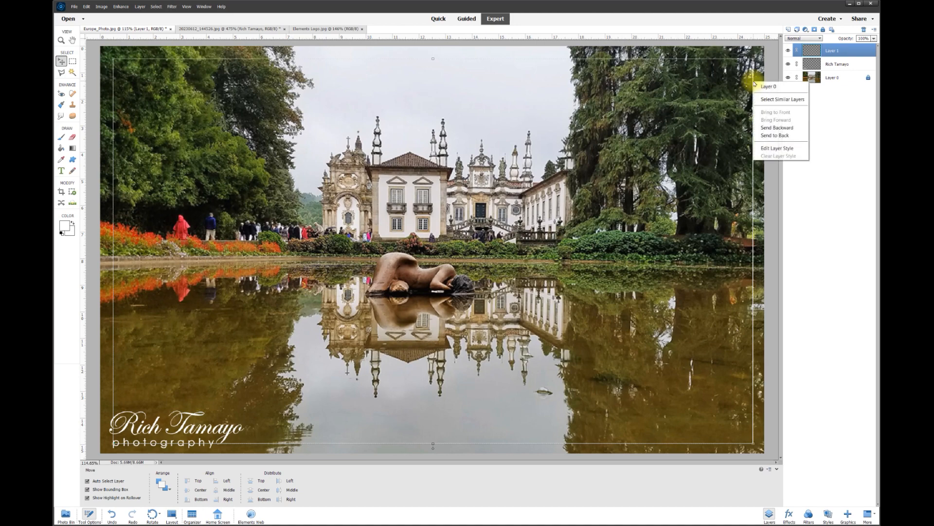
pyautogui.click(772, 148)
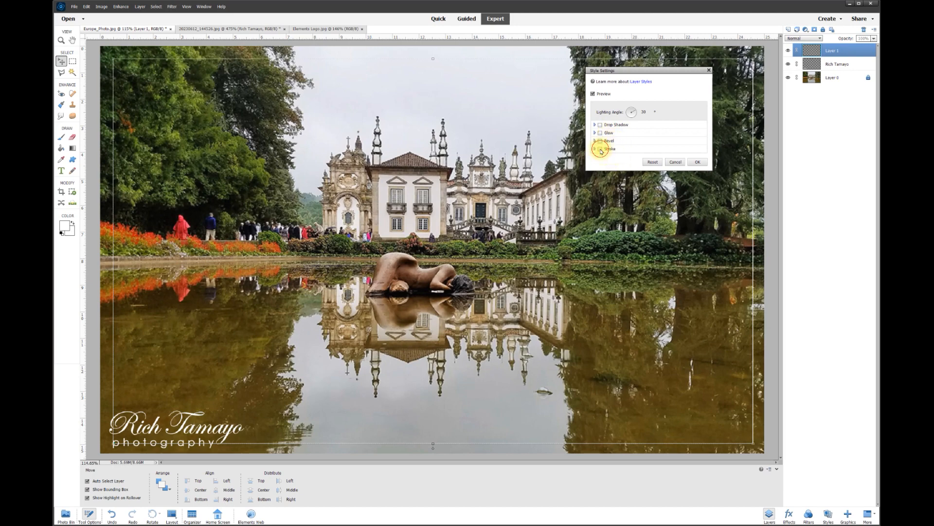
pyautogui.click(600, 150)
pyautogui.click(699, 160)
pyautogui.moveTo(394, 117); pyautogui.dragTo(309, 87)
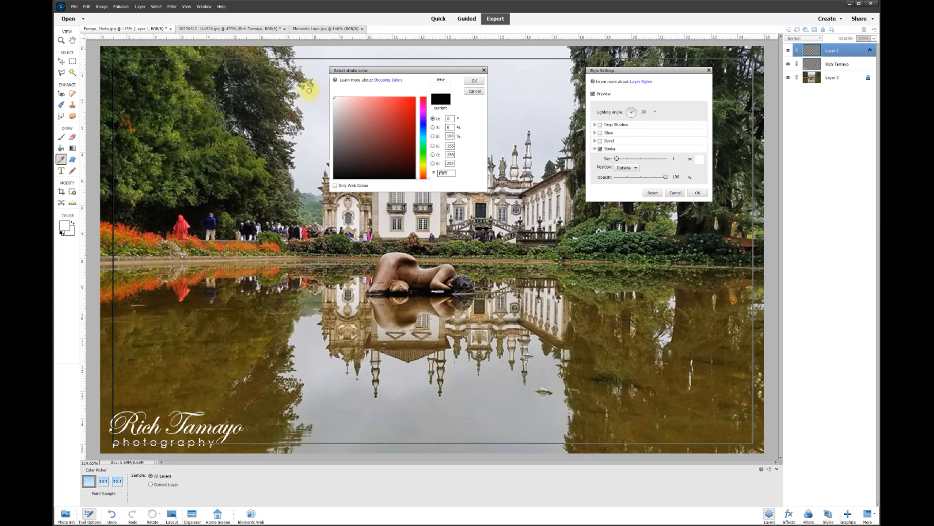
pyautogui.click(474, 81)
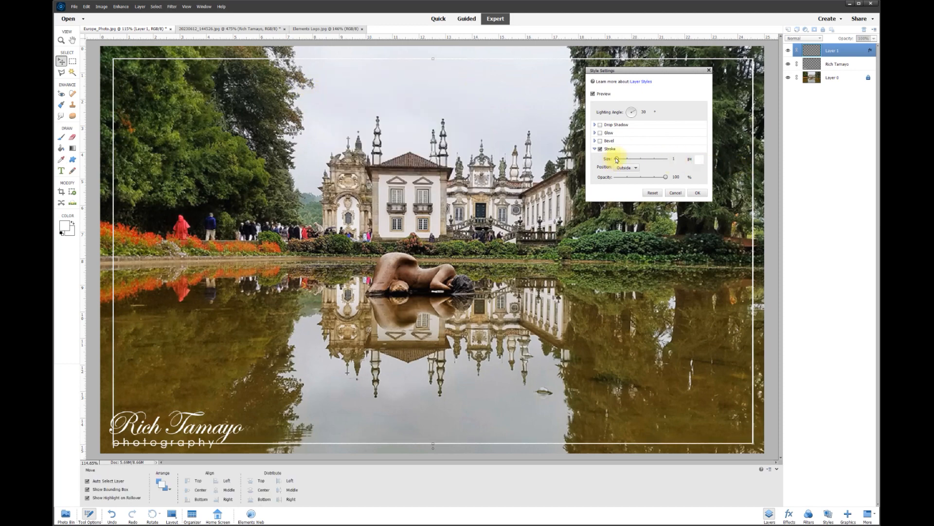
# Adjust the stroke style's size so the white frame is slightly thicker, and apply the style settings
pyautogui.moveTo(618, 160); pyautogui.dragTo(623, 160)
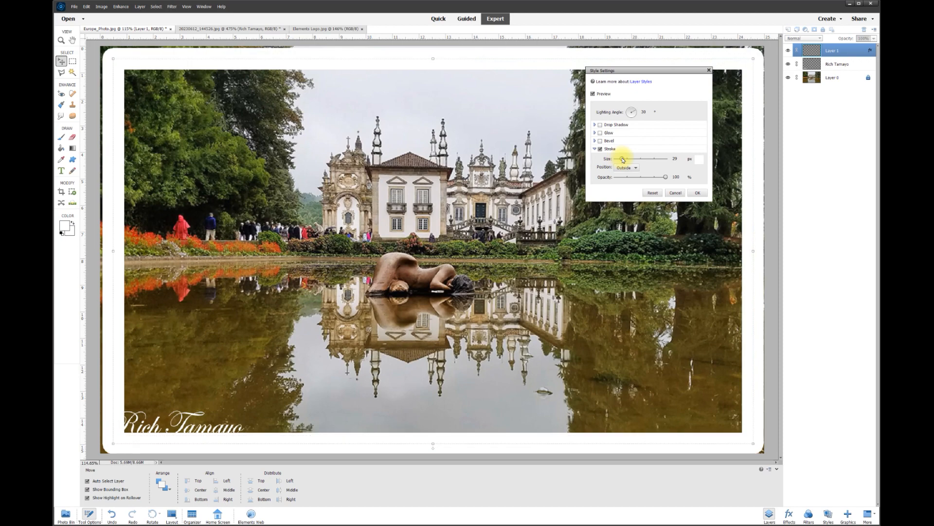
pyautogui.moveTo(621, 160); pyautogui.dragTo(619, 161)
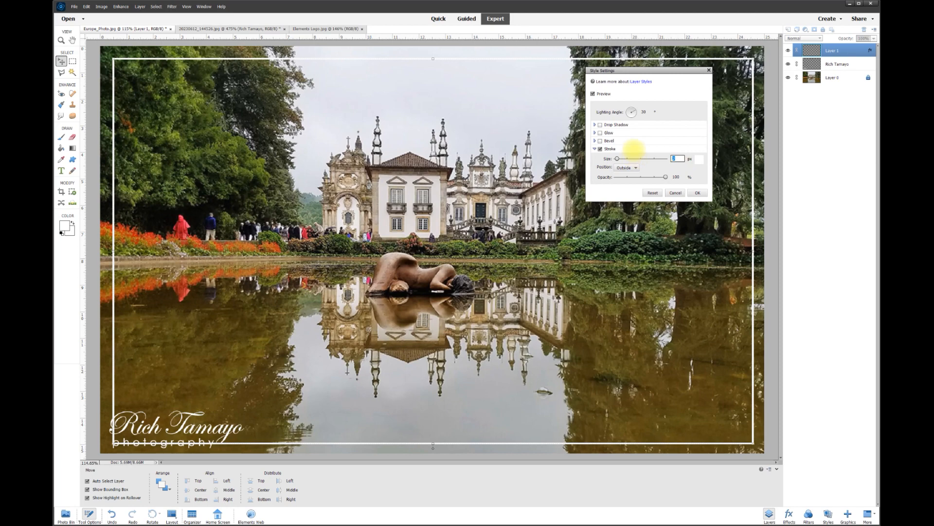
pyautogui.click(697, 193)
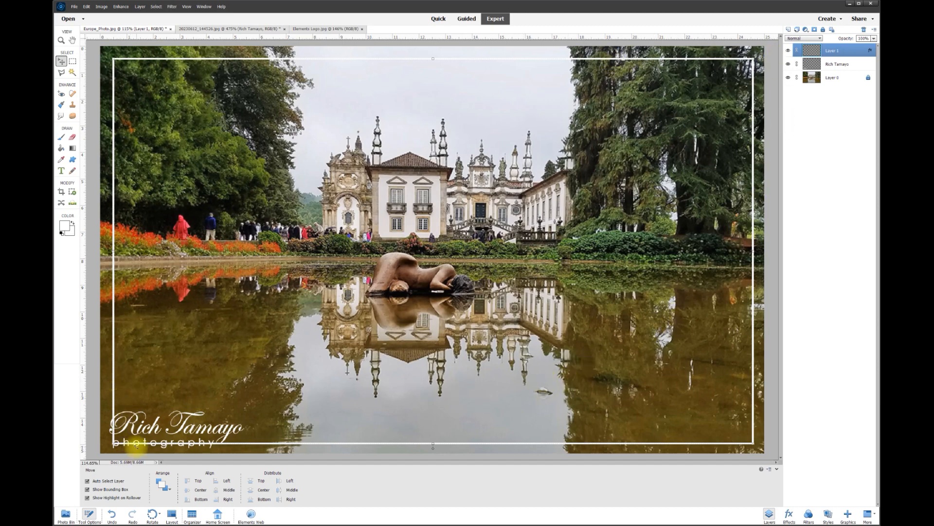
# Outline the logo area with the Polygonal Lasso, delete the frame lines crossing it, and clear both the selection and the active layer
pyautogui.click(62, 73)
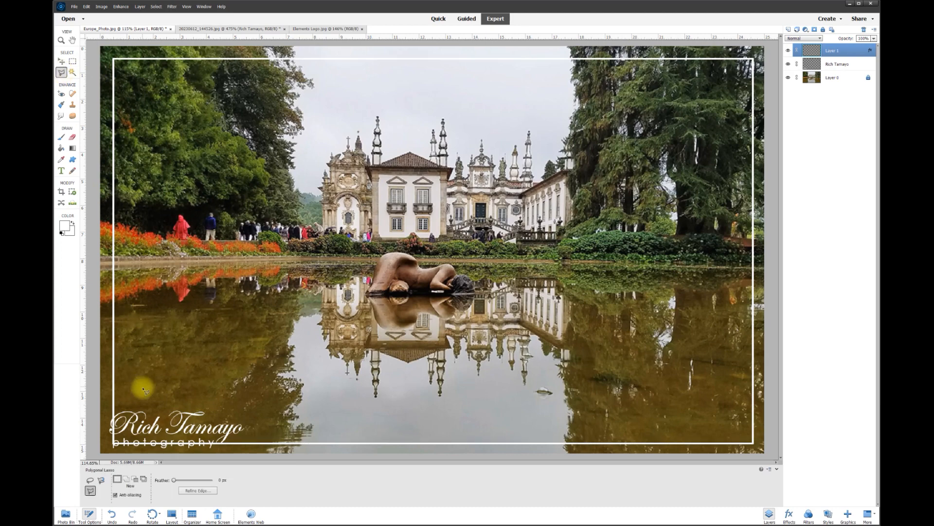
pyautogui.click(115, 407)
pyautogui.click(192, 398)
pyautogui.click(233, 407)
pyautogui.click(255, 418)
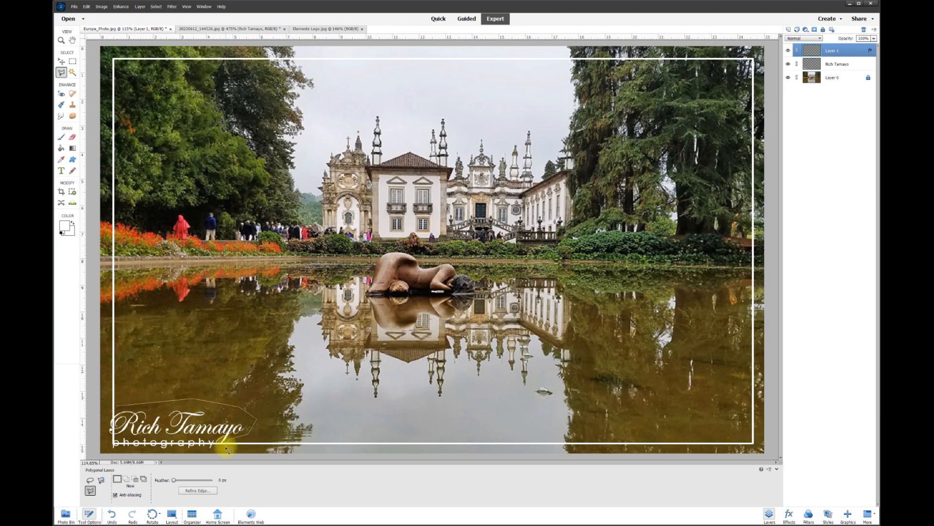
pyautogui.click(206, 457)
pyautogui.click(107, 455)
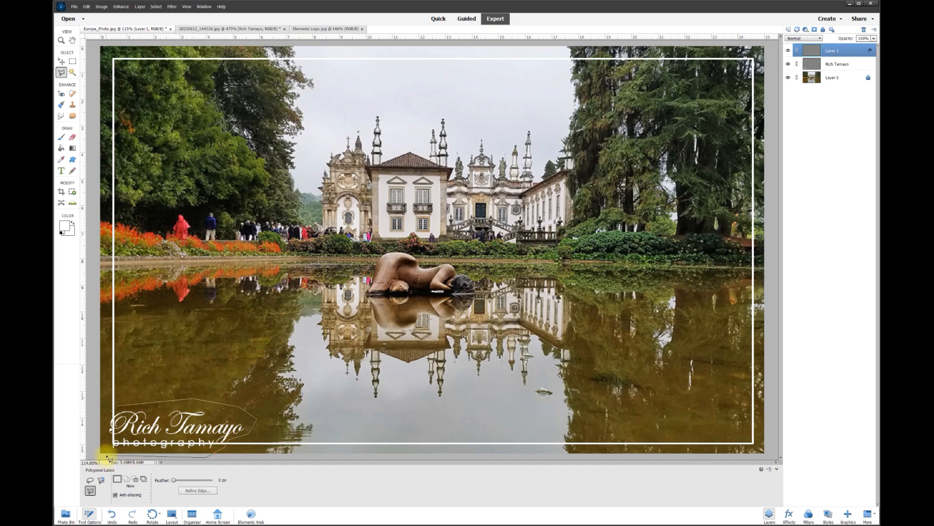
pyautogui.doubleClick(105, 436)
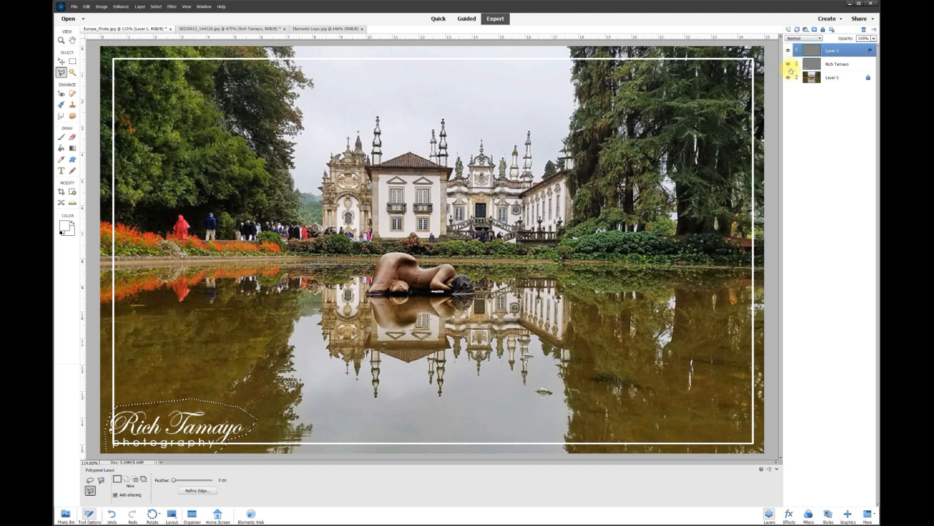
pyautogui.press('Delete')
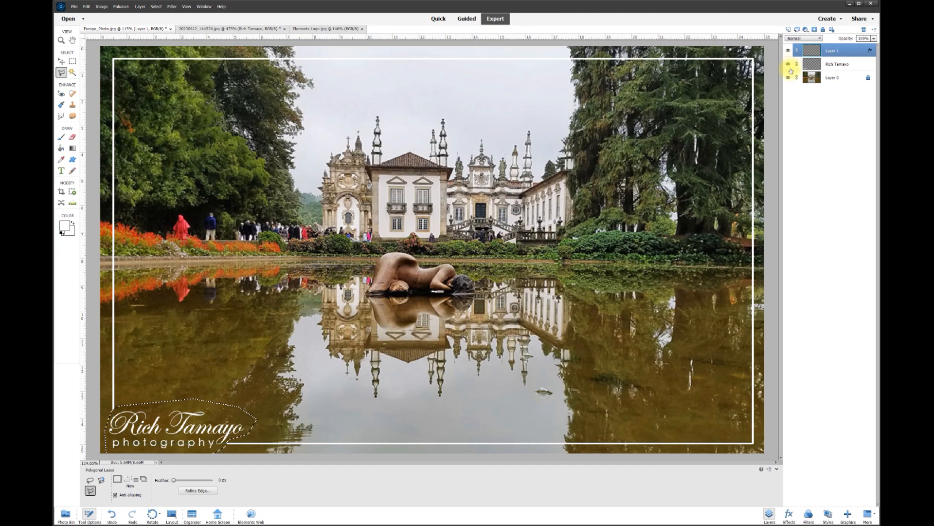
pyautogui.hotkey('ctrl', 'd')
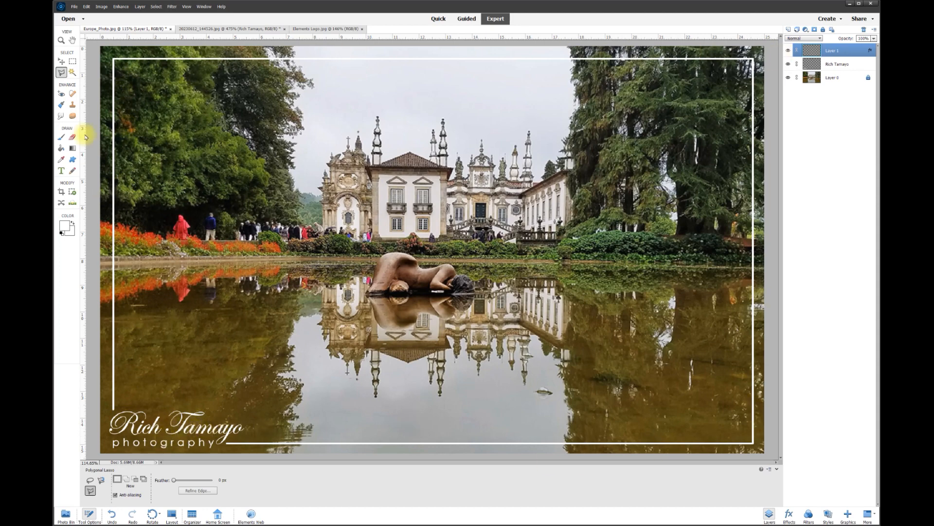
pyautogui.click(62, 61)
pyautogui.hotkey('ctrl', '0')
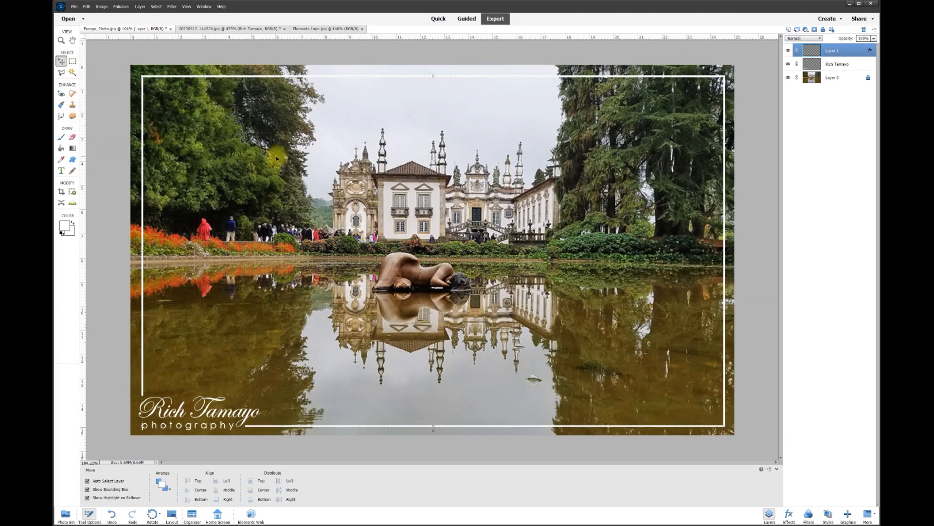
pyautogui.click(751, 105)
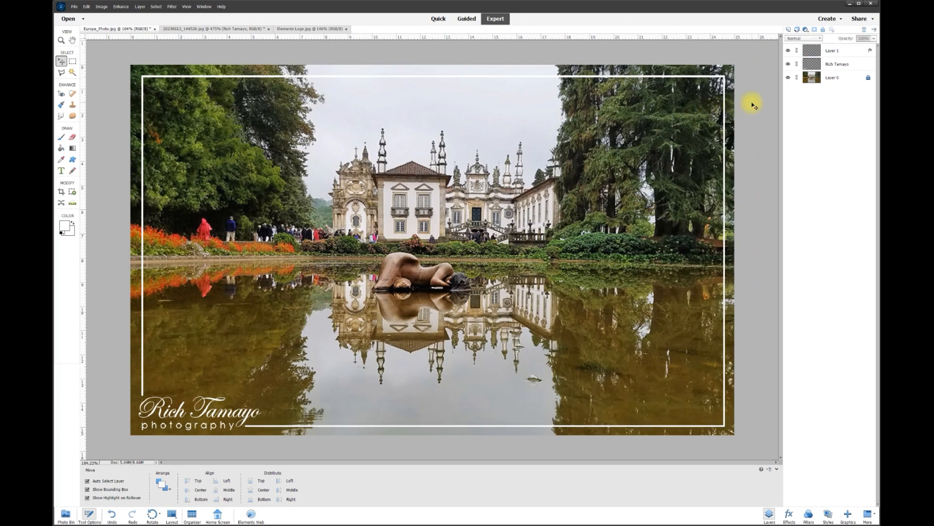